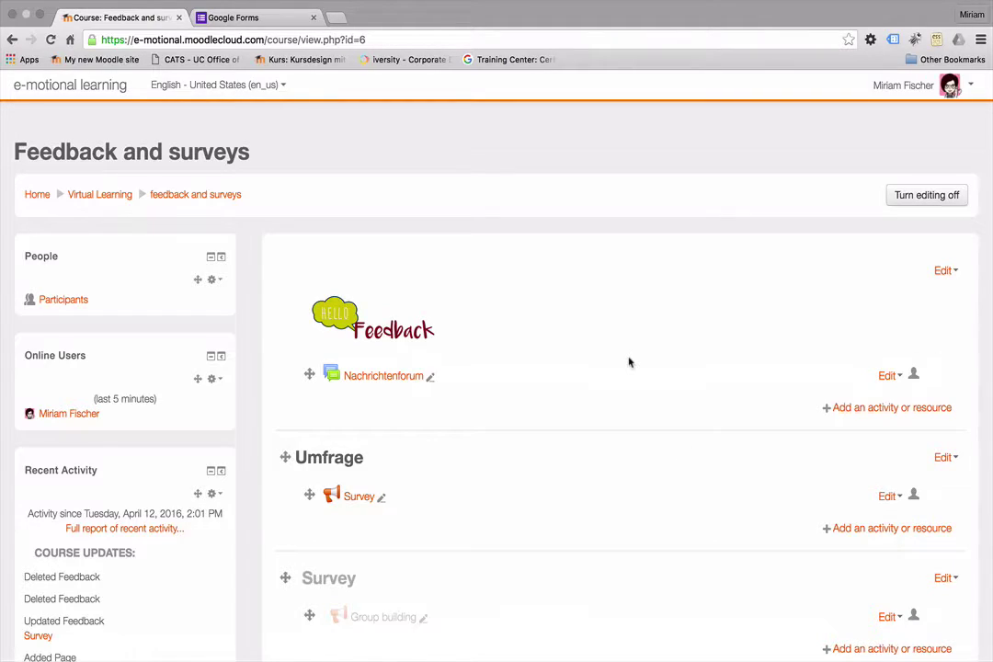
# Step: Switch to the Self-Assessment form in Google Forms and scroll through its questions
pyautogui.click(234, 17)
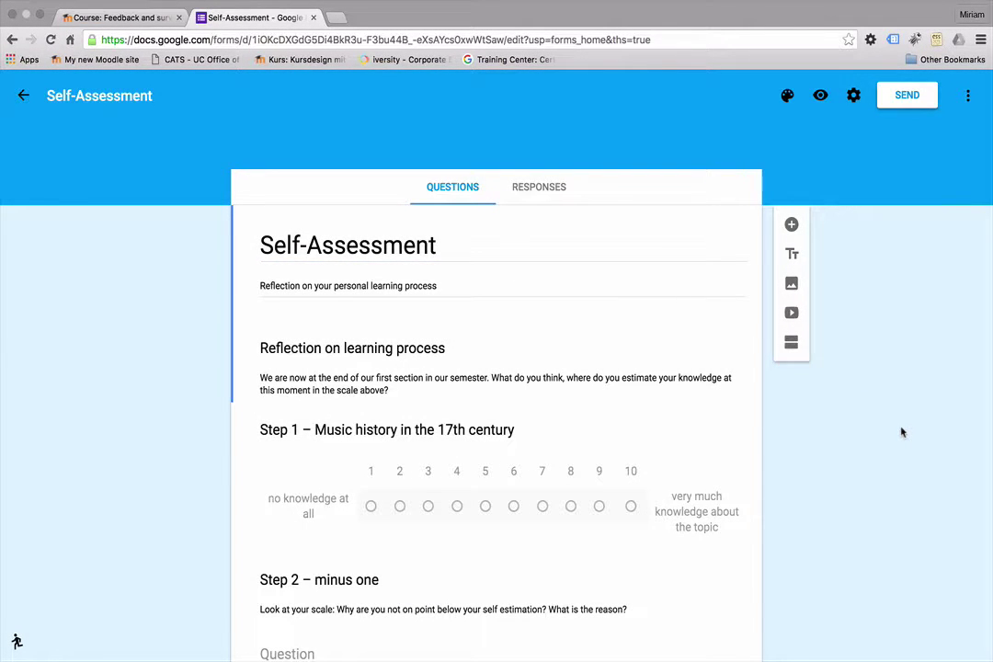
pyautogui.scroll(-5, 901, 433)
pyautogui.scroll(-5, 901, 432)
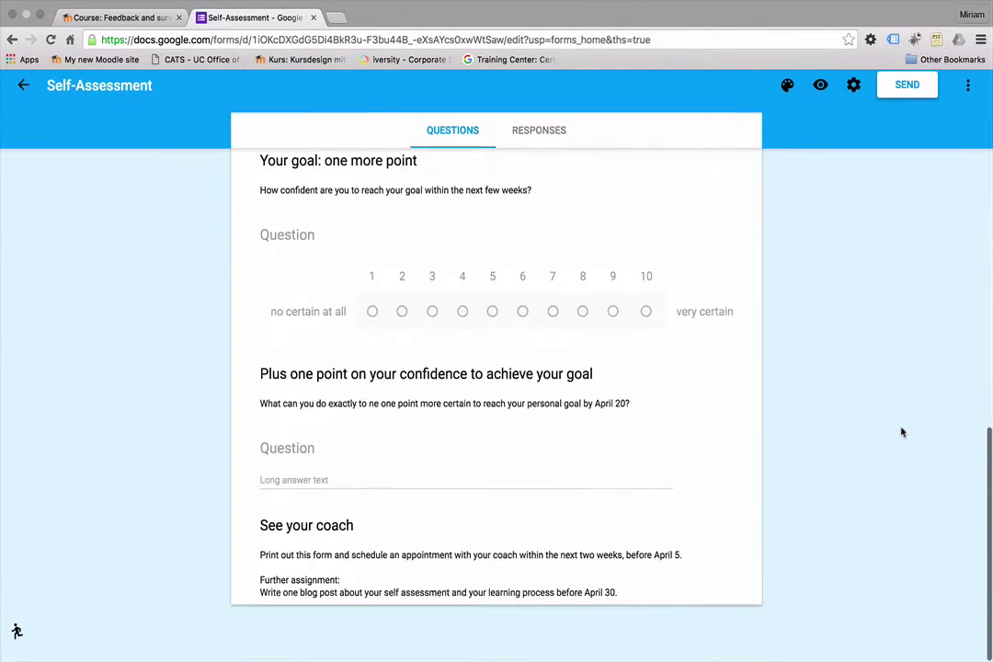
pyautogui.scroll(5, 949, 477)
pyautogui.scroll(5, 949, 477)
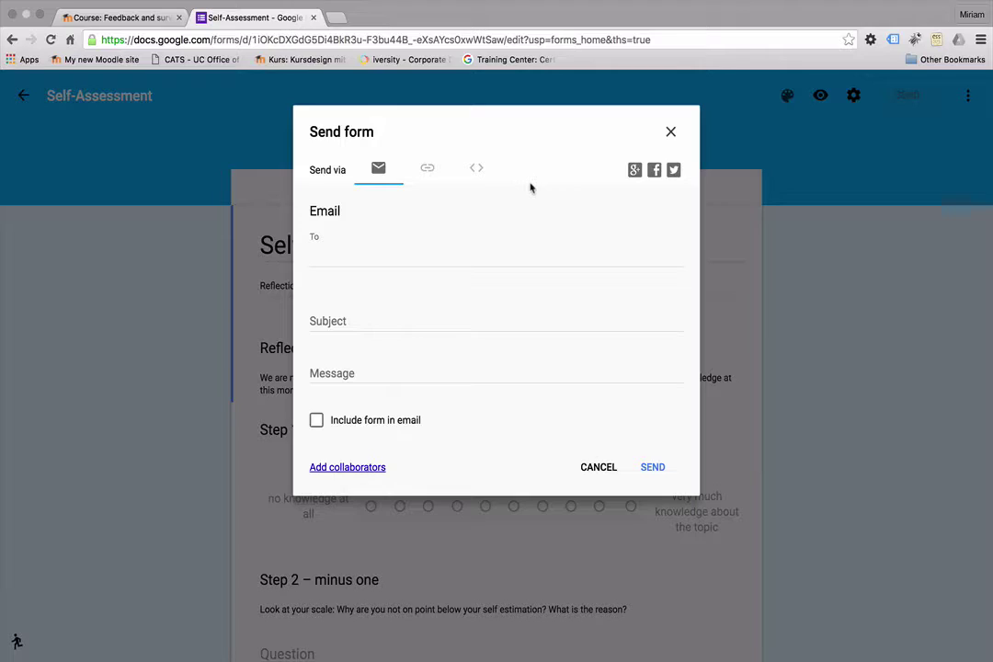
# Step: Copy the Self-Assessment form's iframe code from the Embed HTML tab of the Send dialog
pyautogui.click(476, 170)
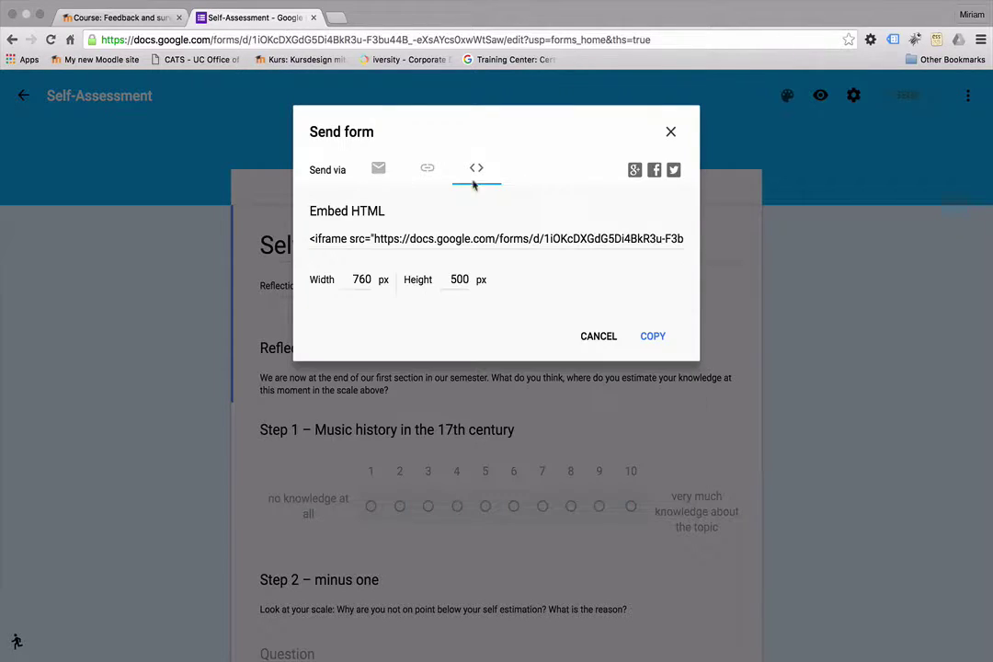
pyautogui.click(477, 179)
pyautogui.moveTo(310, 211); pyautogui.dragTo(390, 211)
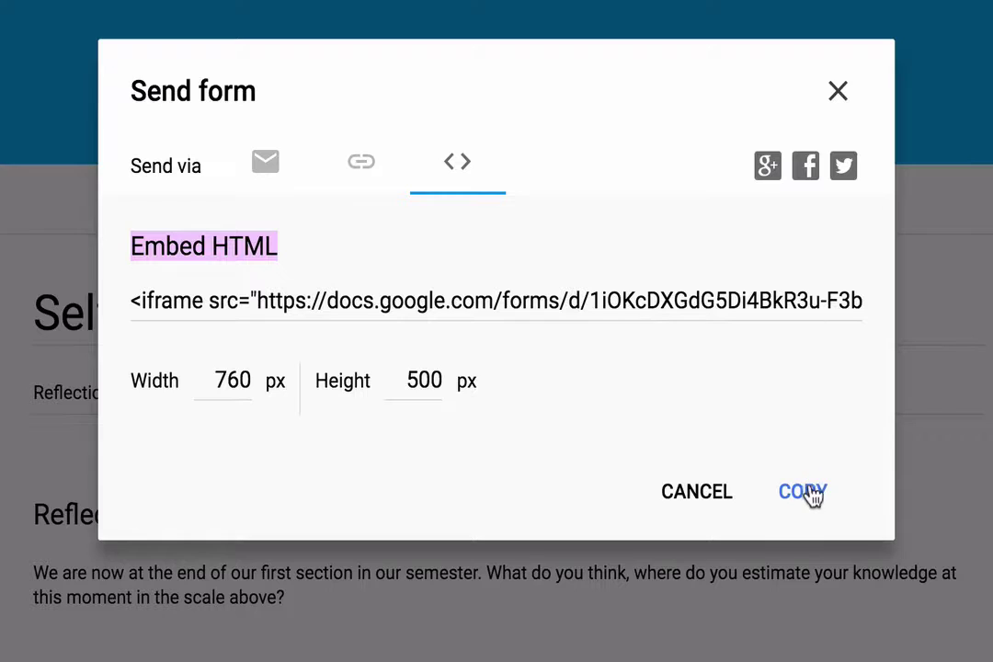
pyautogui.click(810, 495)
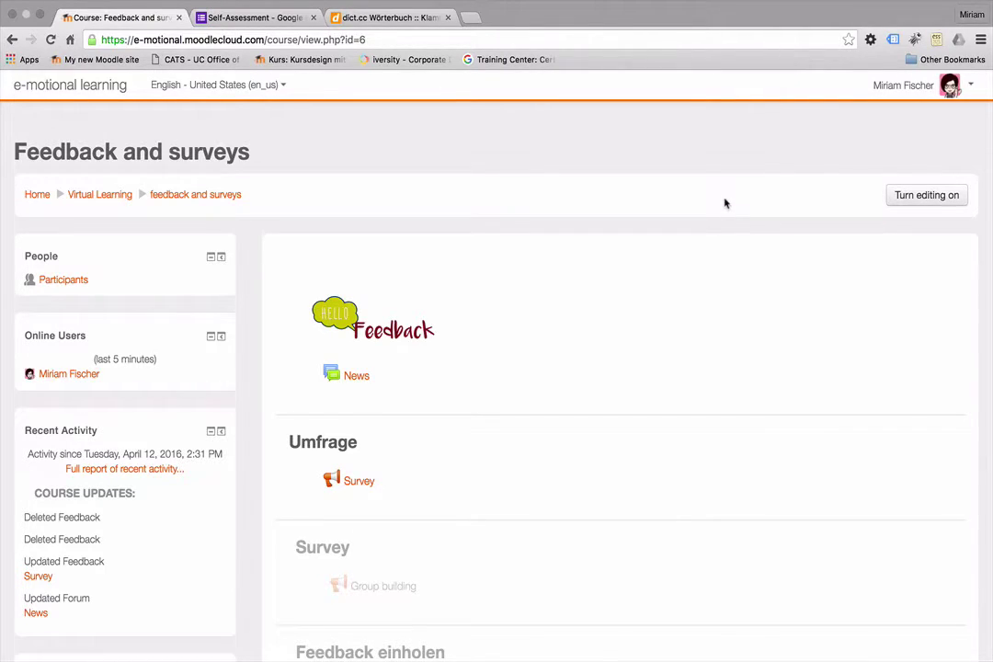
# Step: Turn editing on and add a new Page resource to the course's top section
pyautogui.click(901, 198)
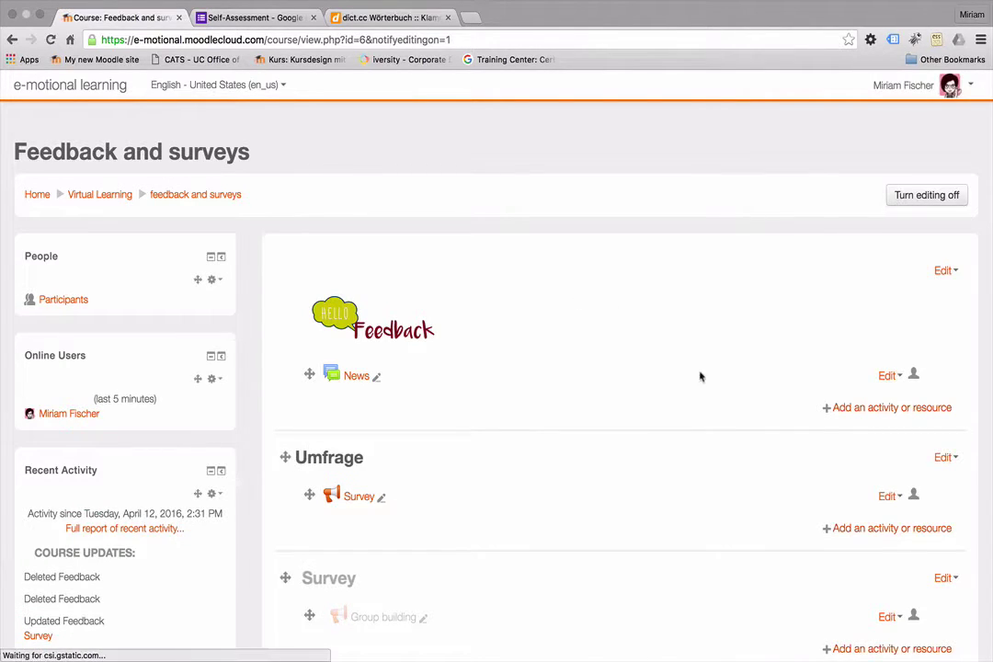
pyautogui.click(848, 408)
pyautogui.scroll(-3, 437, 443)
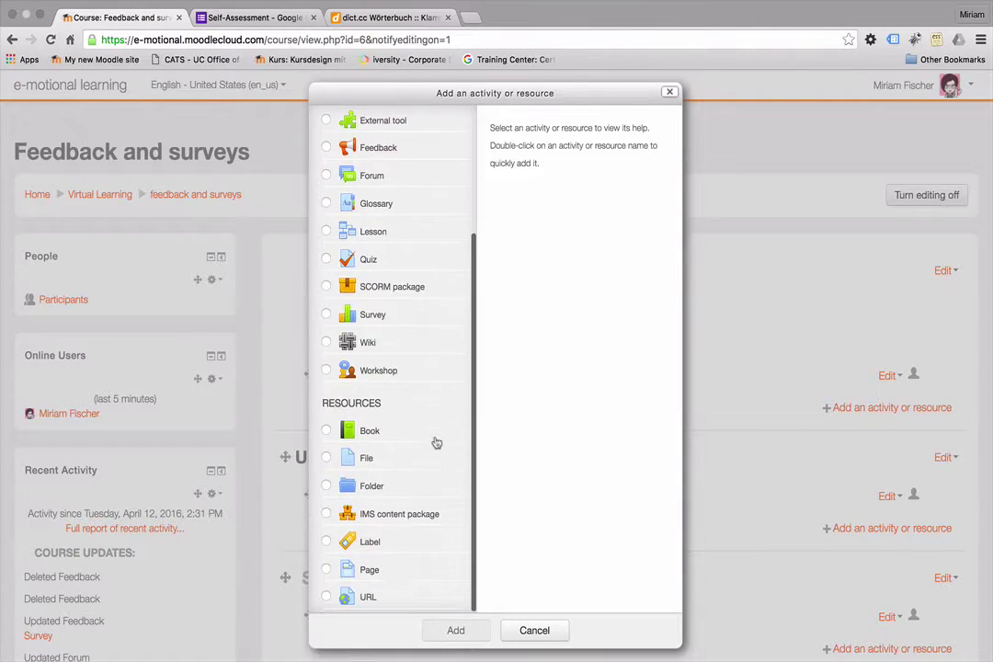
pyautogui.click(326, 569)
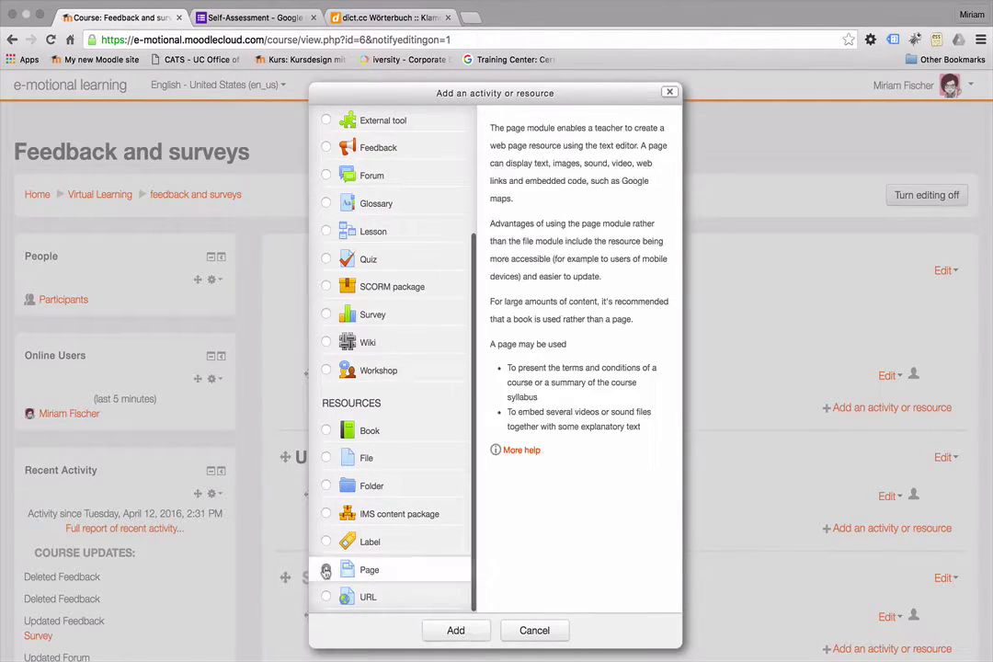
pyautogui.click(456, 633)
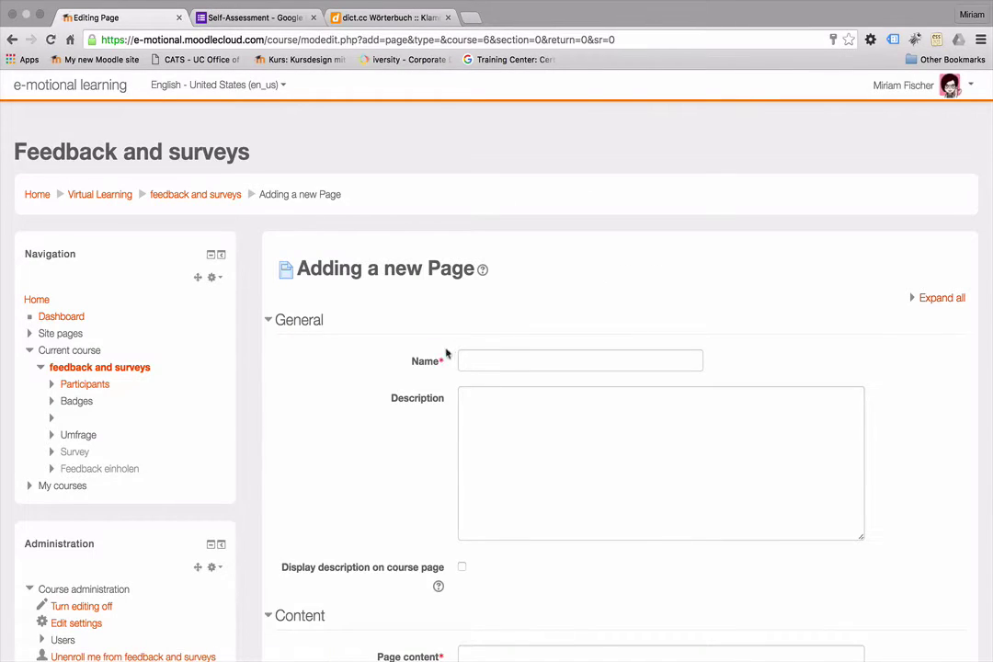
# Step: Name the new page 'Self-Assessment' and move into the empty Page content editor
pyautogui.click(484, 359)
pyautogui.write('S')
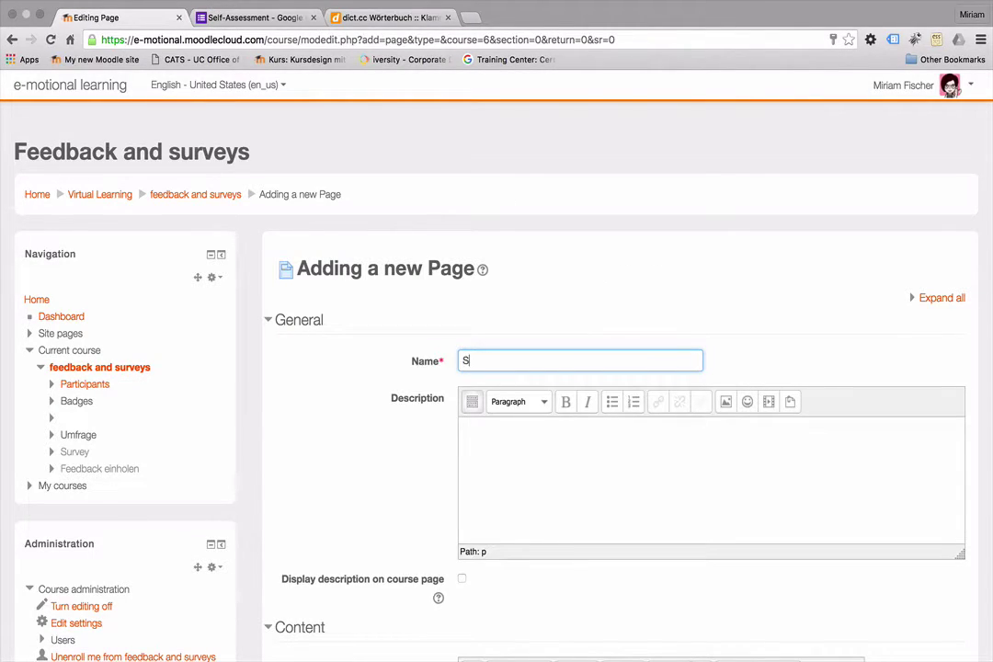
pyautogui.write('elf-Asse')
pyautogui.write('ssment')
pyautogui.scroll(-5, 558, 526)
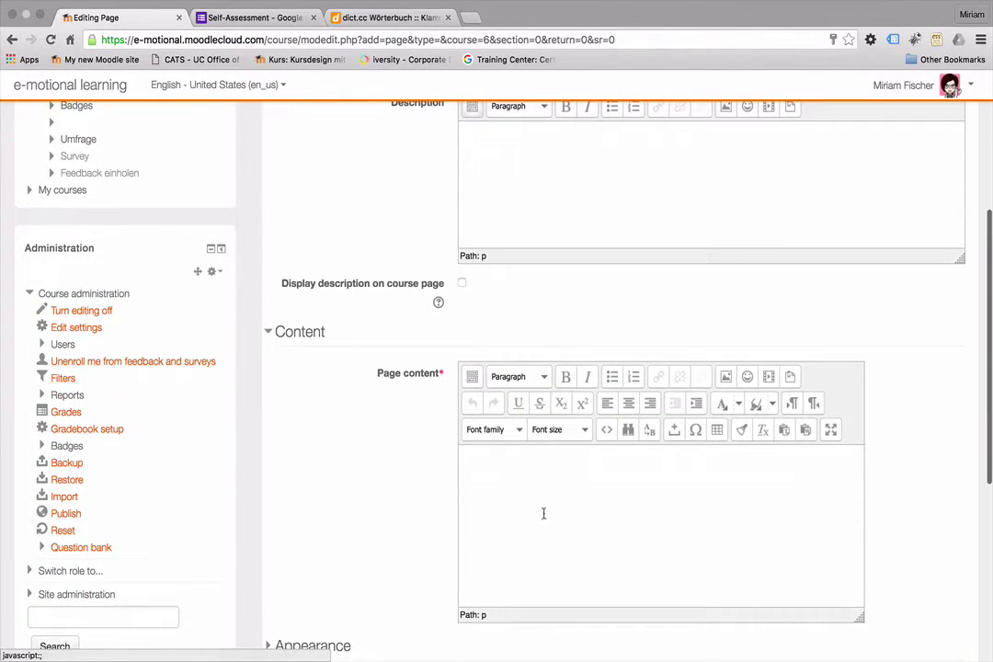
pyautogui.click(536, 510)
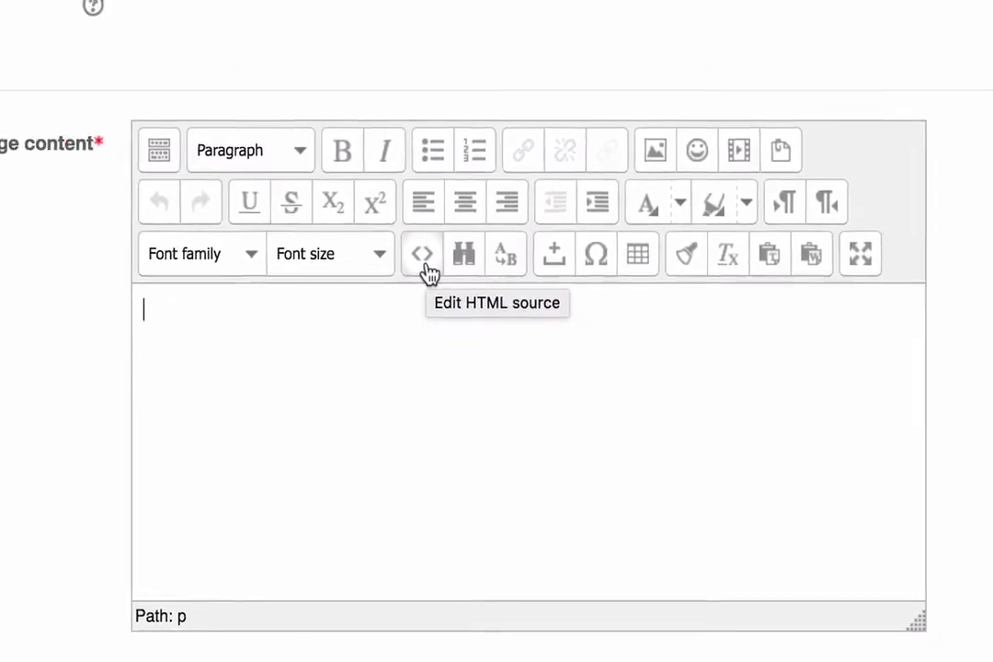
# Step: Paste the copied iframe embed code into the page content's HTML source
pyautogui.click(426, 266)
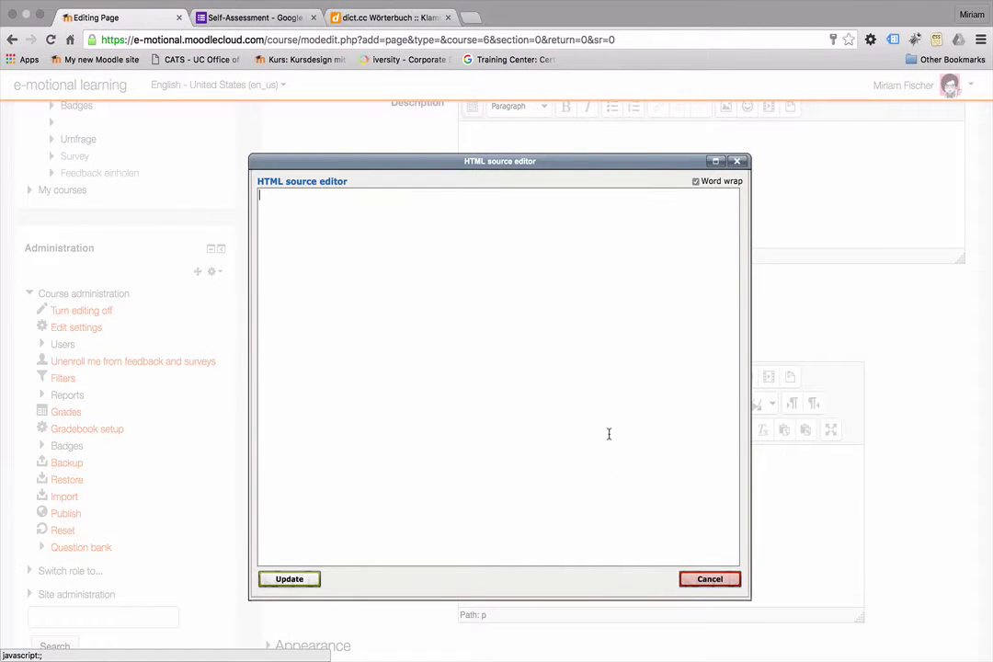
pyautogui.hotkey('ctrl', 'v')
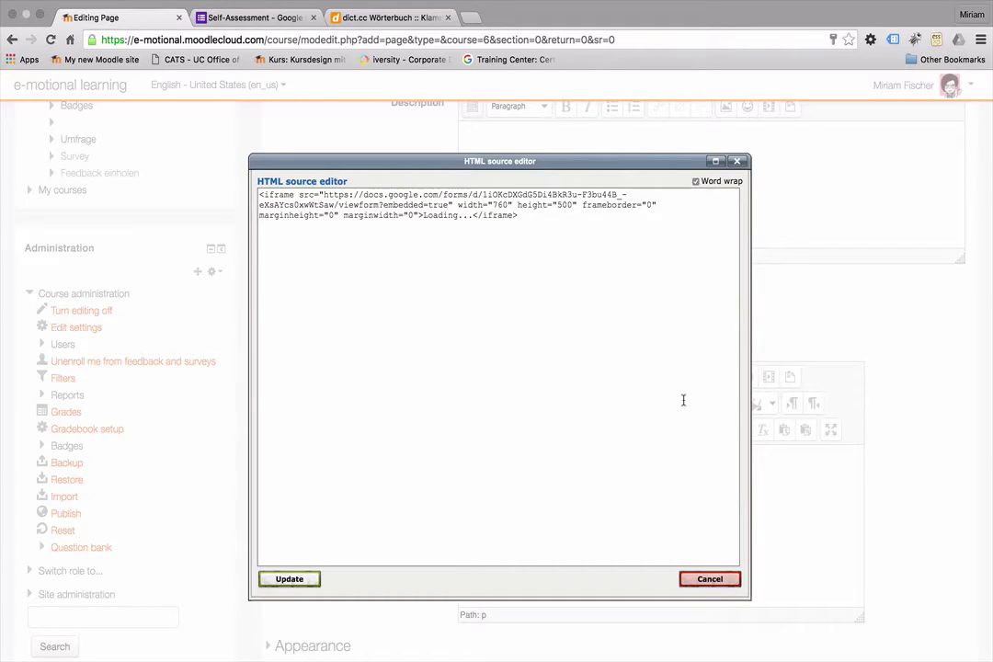
pyautogui.click(311, 579)
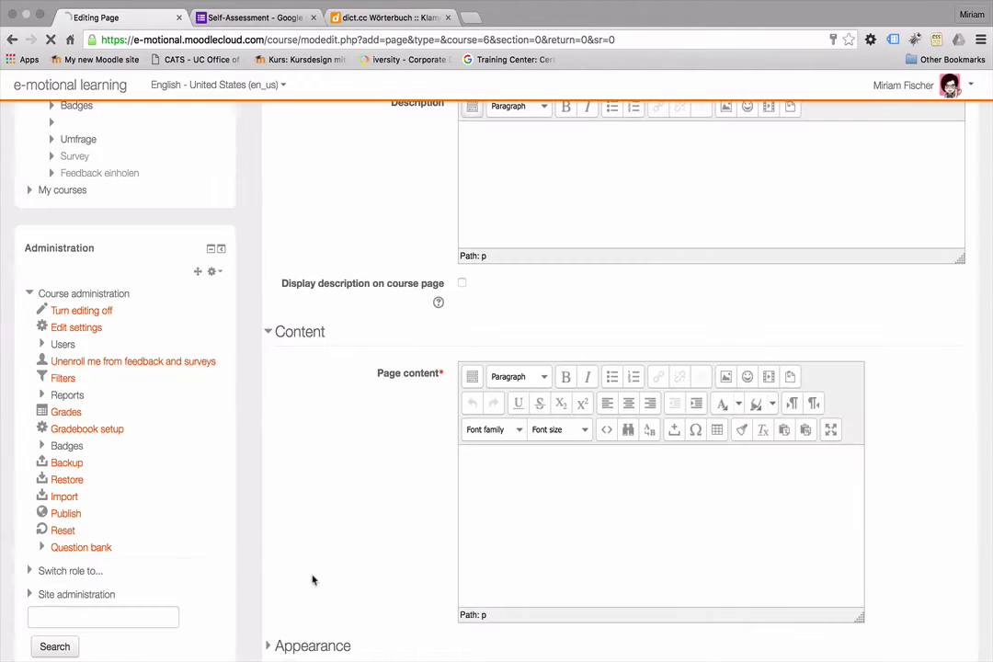
# Step: Scroll through the embedded form down to the Appearance and Restrict access sections
pyautogui.scroll(-2, 557, 477)
pyautogui.scroll(-2, 557, 488)
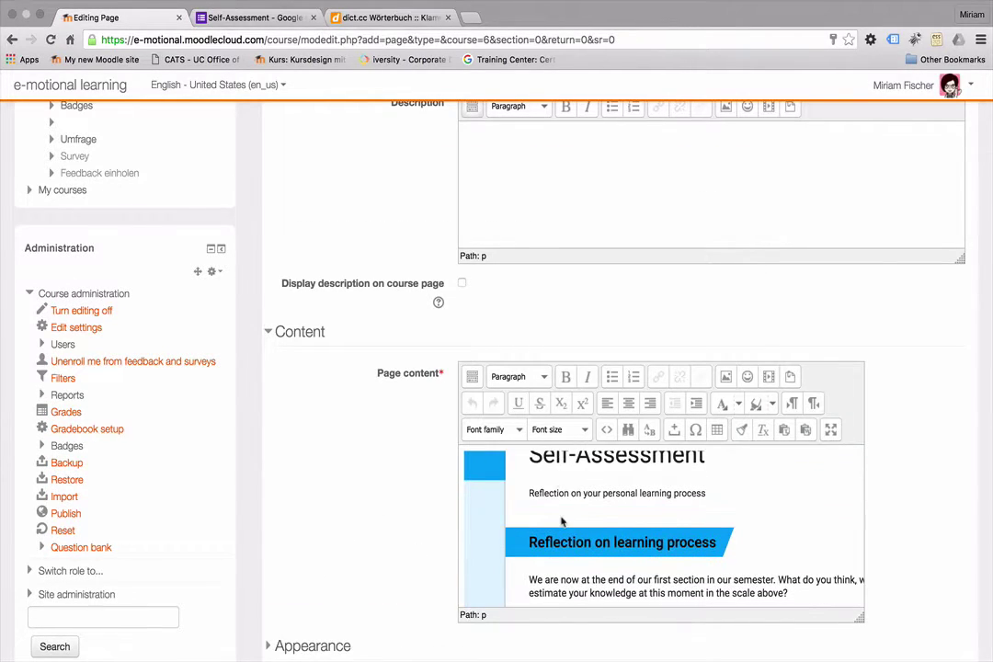
pyautogui.scroll(-2, 559, 501)
pyautogui.scroll(-2, 563, 522)
pyautogui.scroll(-2, 563, 522)
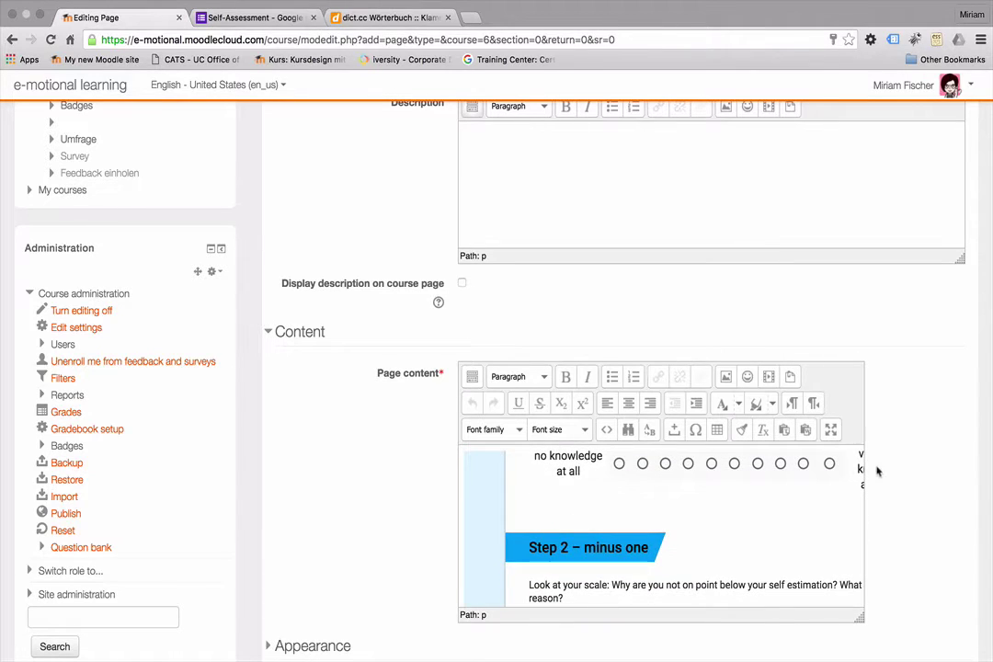
pyautogui.scroll(-2, 903, 508)
pyautogui.scroll(-4, 906, 511)
pyautogui.scroll(2, 906, 512)
pyautogui.scroll(2, 904, 510)
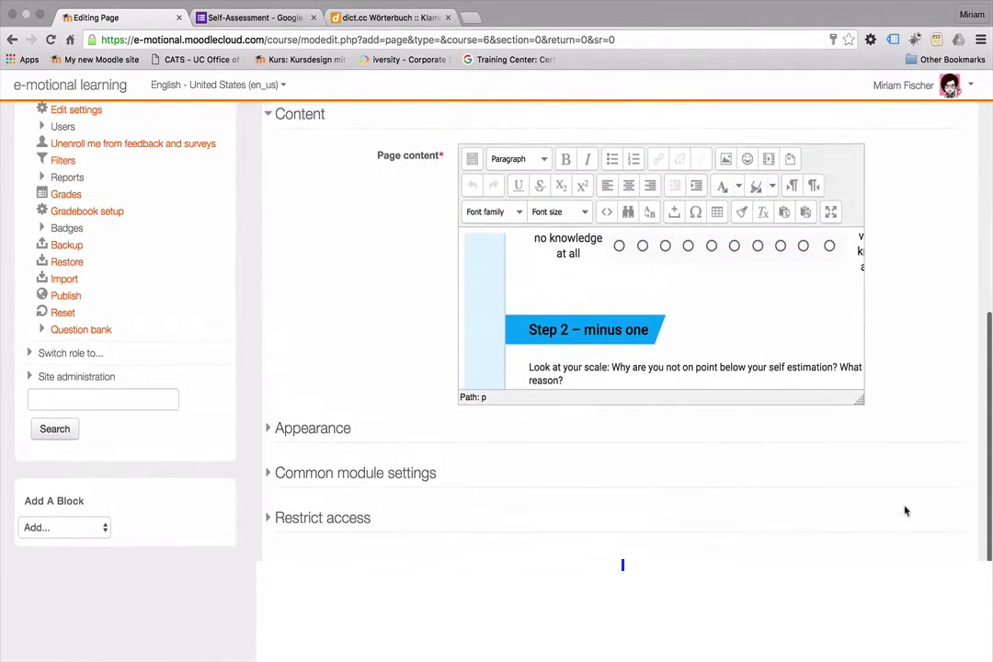
pyautogui.scroll(1, 904, 510)
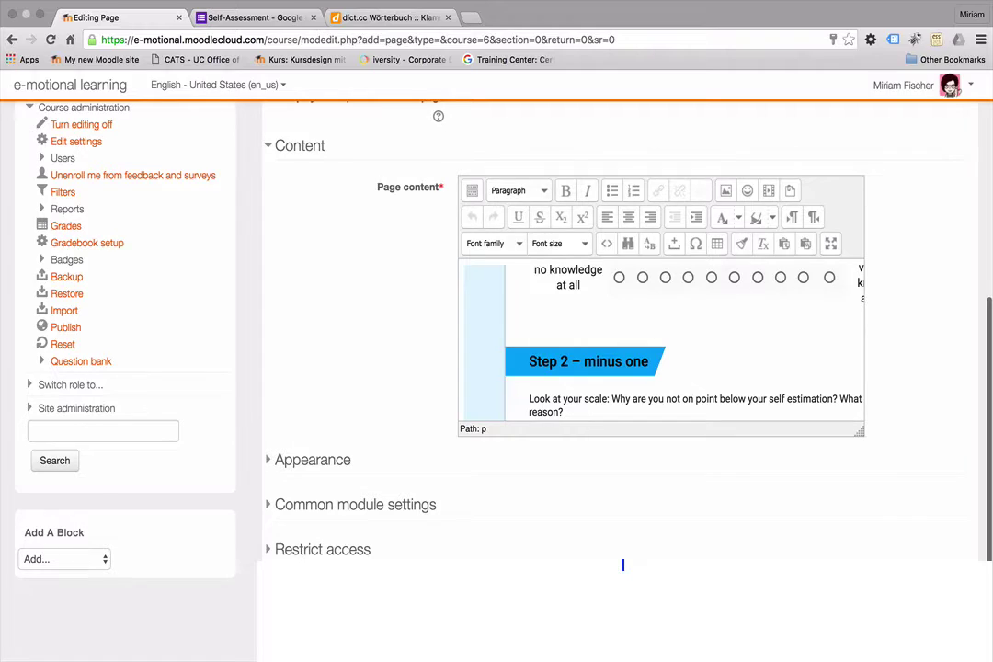
# Step: Save and display the page, scrolling through the embedded Google Form
pyautogui.click(674, 620)
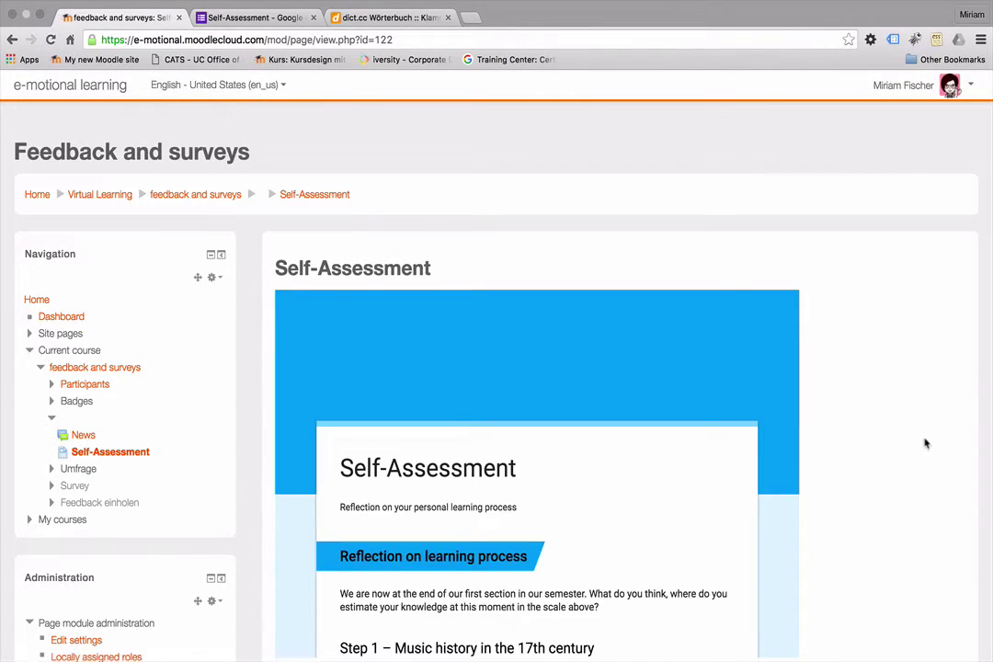
pyautogui.scroll(-1, 925, 443)
pyautogui.scroll(-2, 925, 443)
pyautogui.scroll(1, 925, 443)
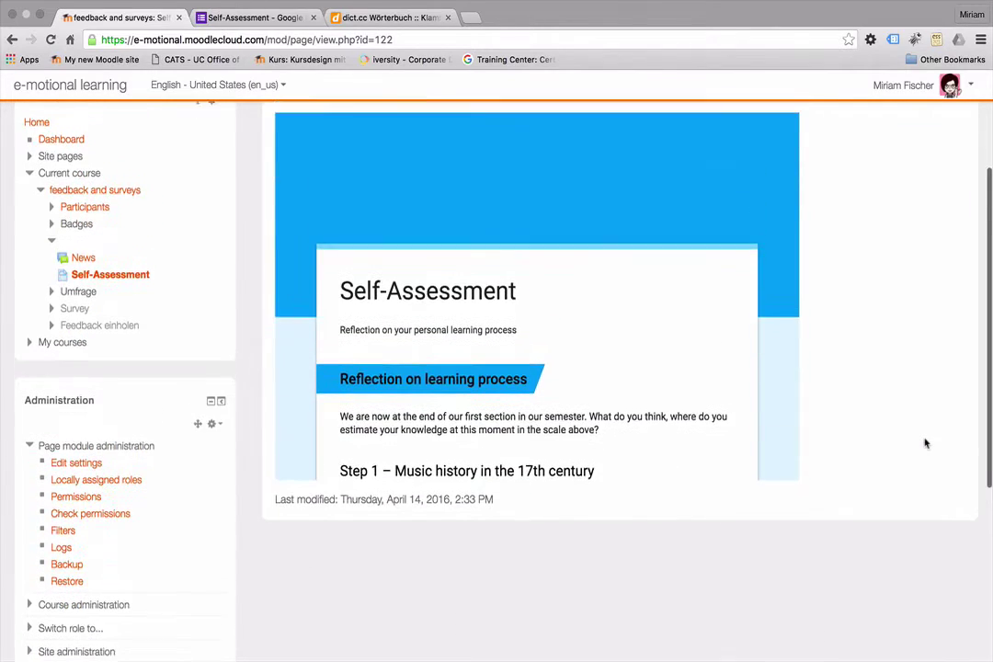
pyautogui.scroll(1, 925, 443)
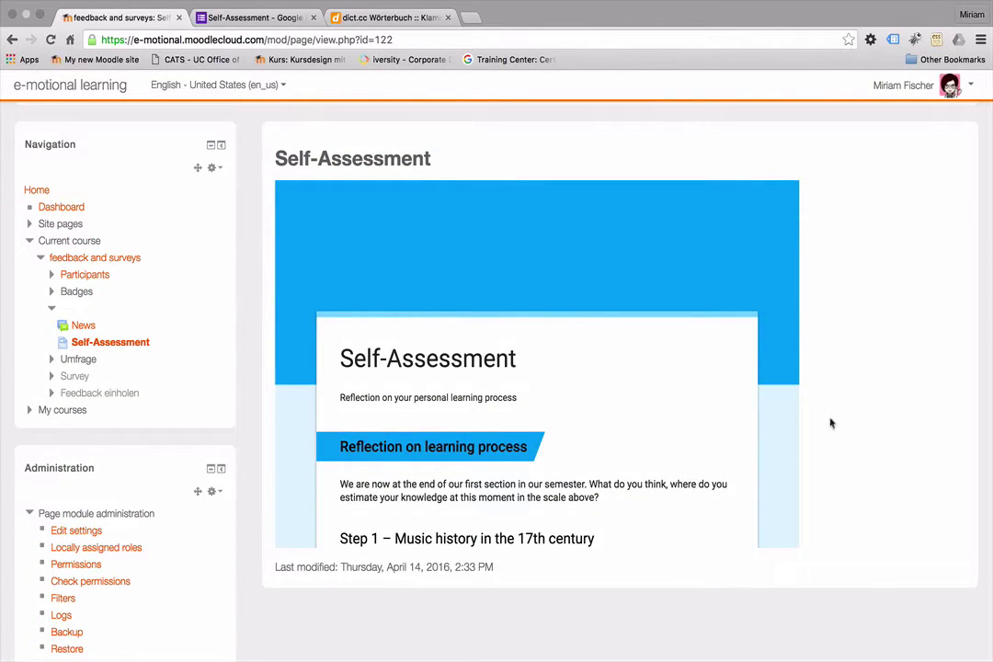
pyautogui.scroll(-3, 762, 394)
pyautogui.scroll(-2, 762, 395)
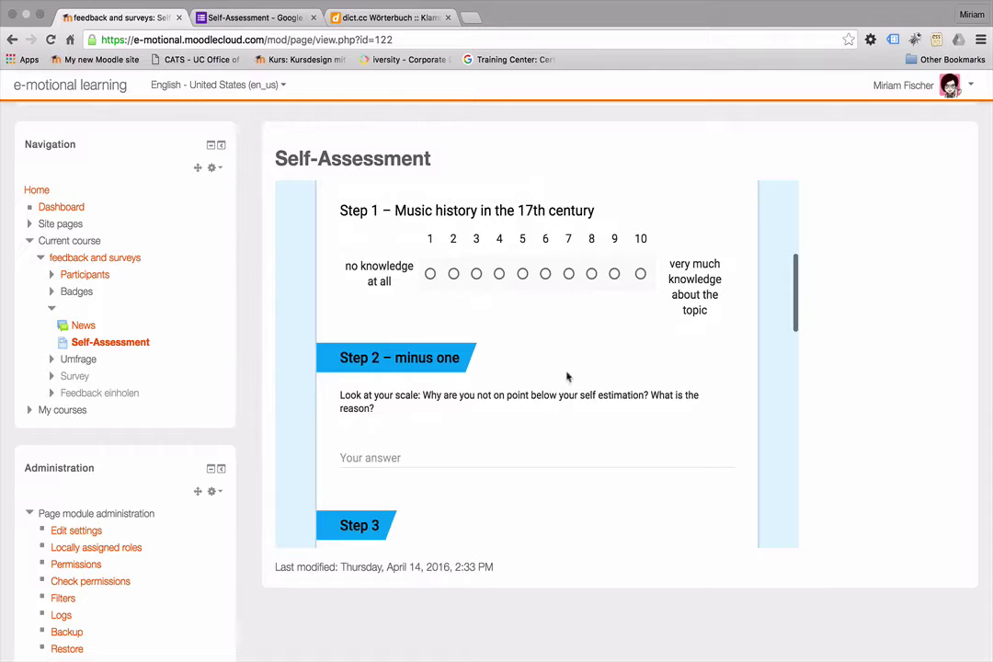
# Step: Pick 6 on the Step 1 knowledge scale, then go back to the course page
pyautogui.click(546, 278)
pyautogui.scroll(-2, 552, 355)
pyautogui.scroll(-2, 553, 358)
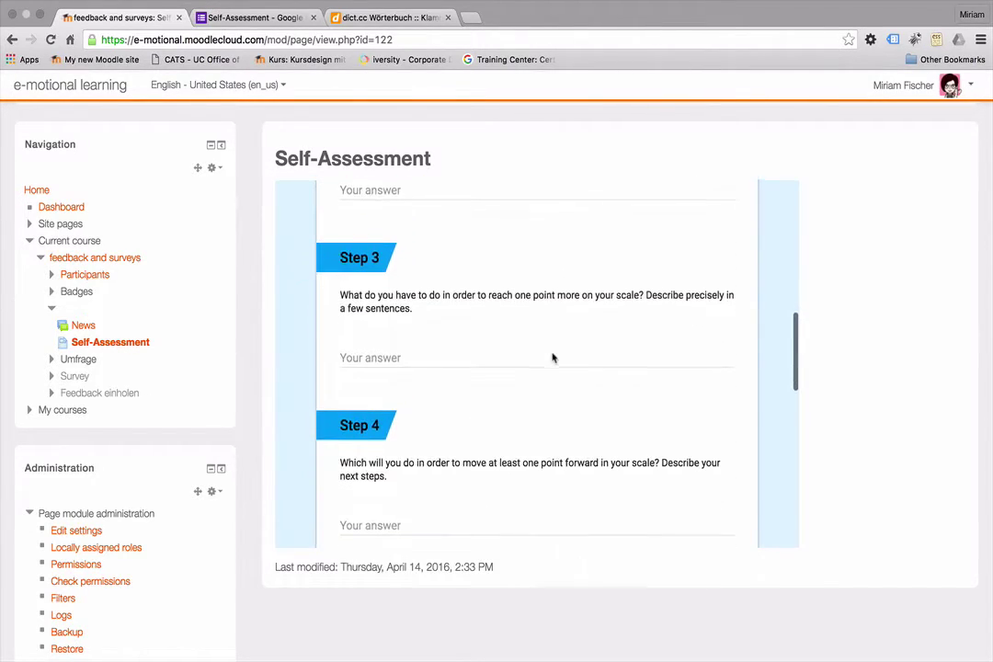
pyautogui.scroll(-1, 519, 358)
pyautogui.scroll(-5, 518, 364)
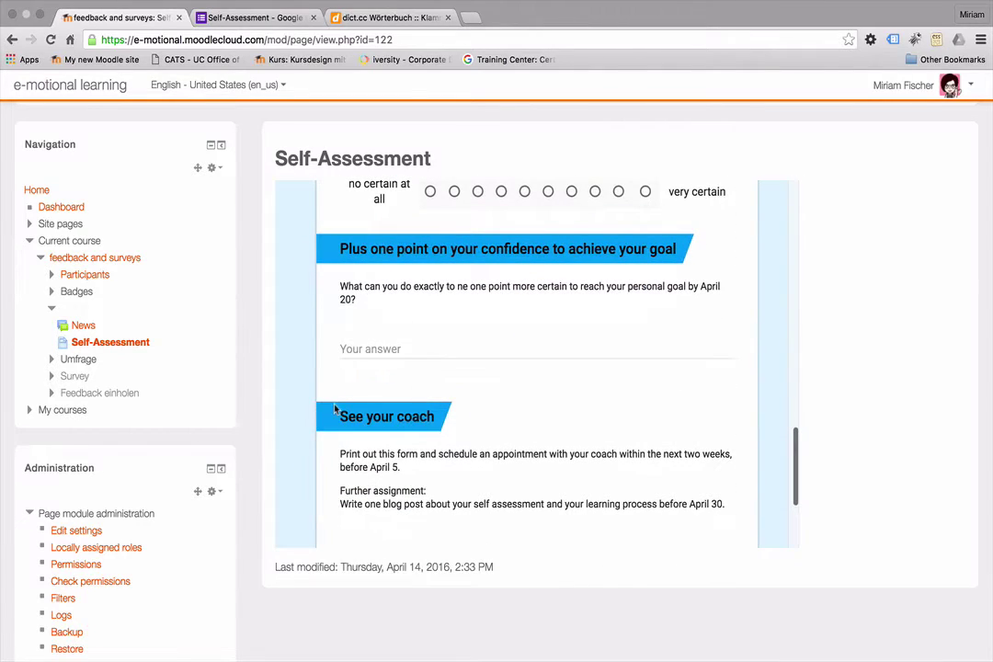
pyautogui.rightClick(291, 411)
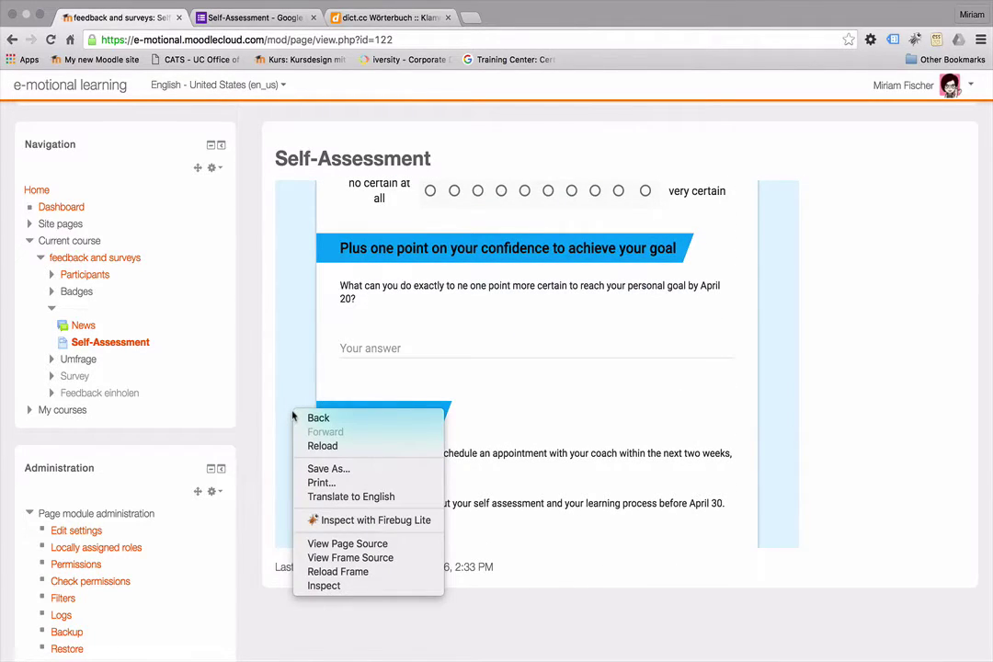
pyautogui.click(318, 418)
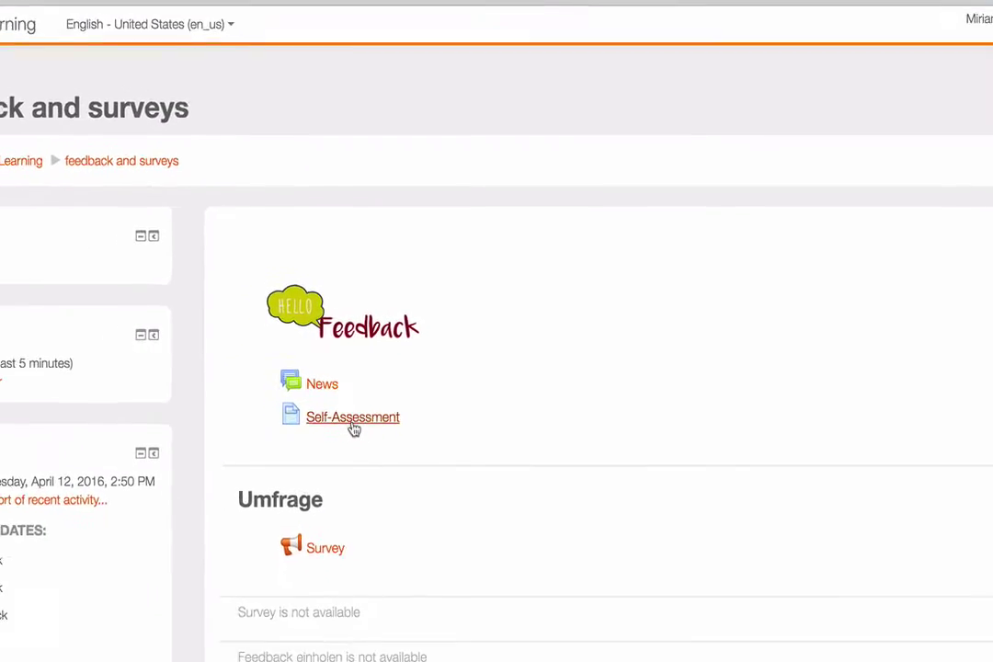
# Step: As a student, open the Self-Assessment page and scroll through the form to its submit section
pyautogui.click(254, 496)
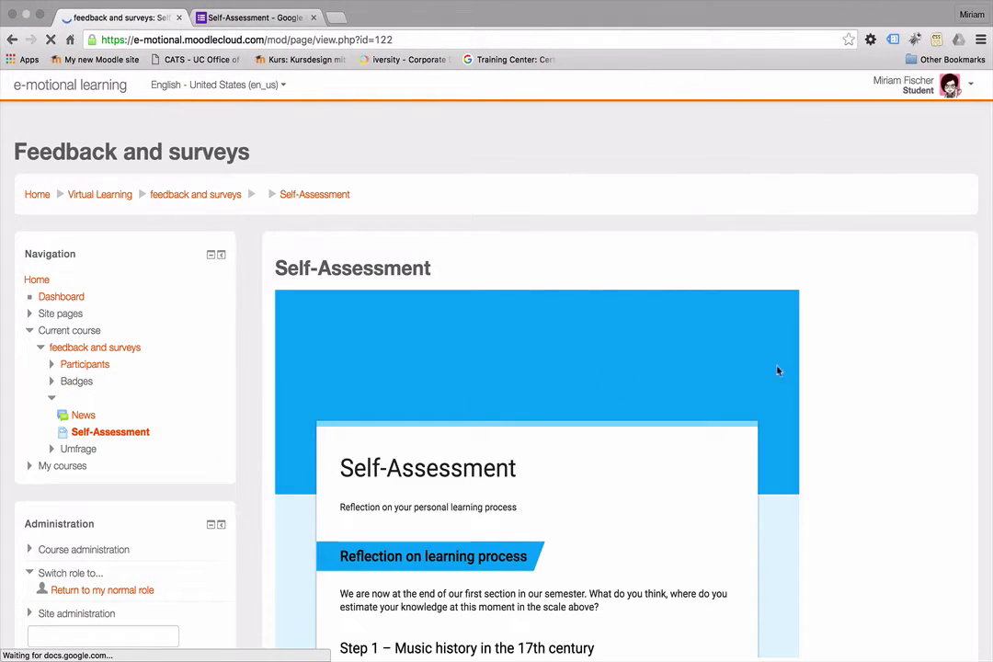
pyautogui.scroll(-1, 860, 372)
pyautogui.scroll(-2, 861, 373)
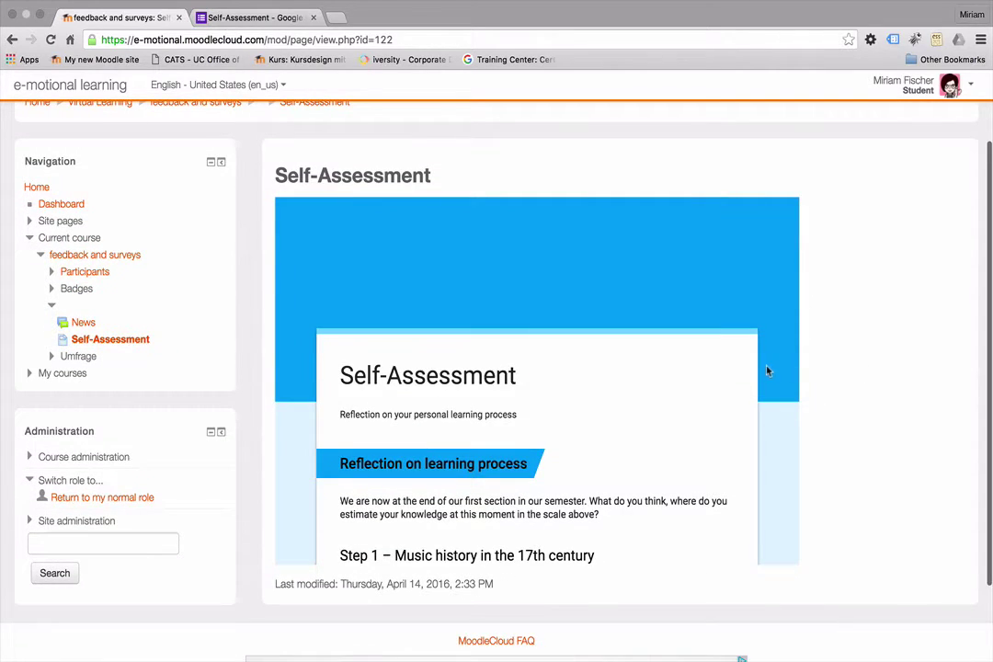
pyautogui.scroll(-2, 723, 342)
pyautogui.scroll(-3, 723, 343)
pyautogui.scroll(-3, 722, 343)
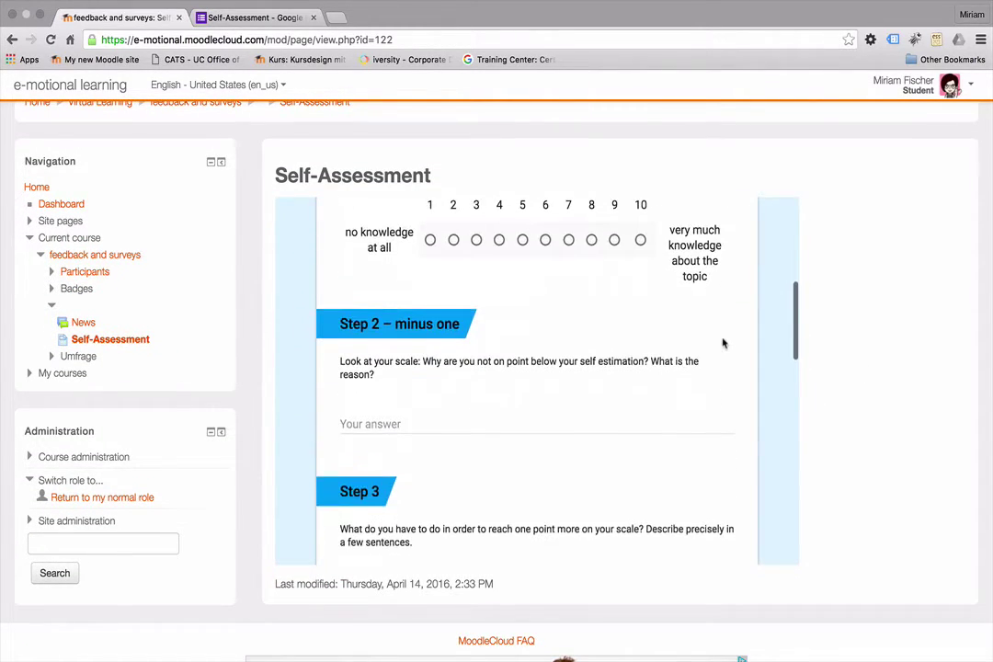
pyautogui.scroll(-3, 722, 343)
pyautogui.scroll(-2, 722, 343)
pyautogui.scroll(-2, 722, 343)
pyautogui.scroll(-3, 723, 342)
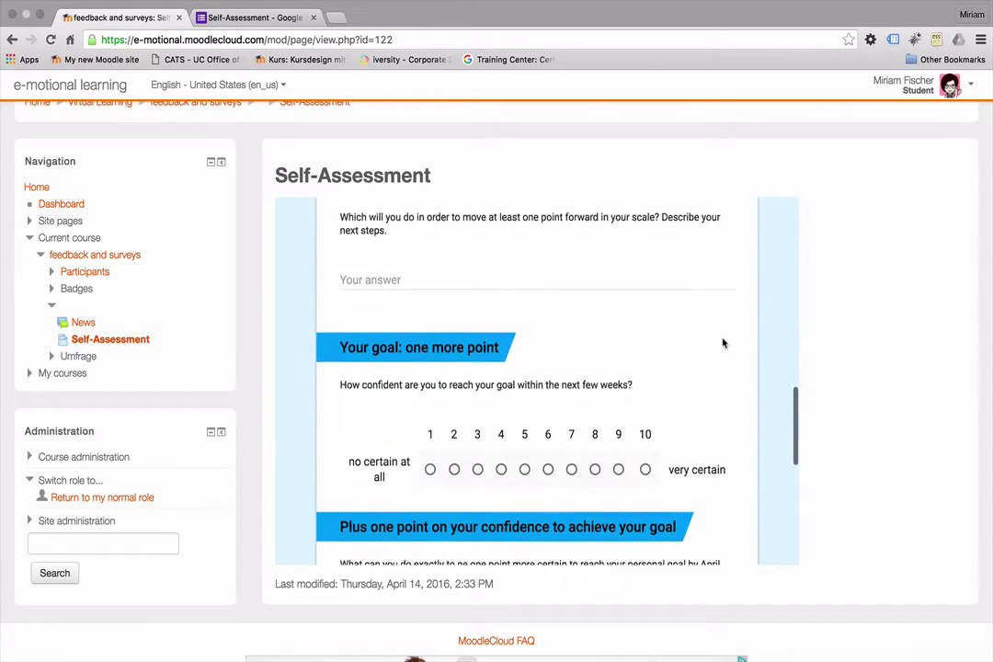
pyautogui.scroll(-2, 723, 343)
pyautogui.scroll(-2, 723, 343)
pyautogui.scroll(-2, 723, 343)
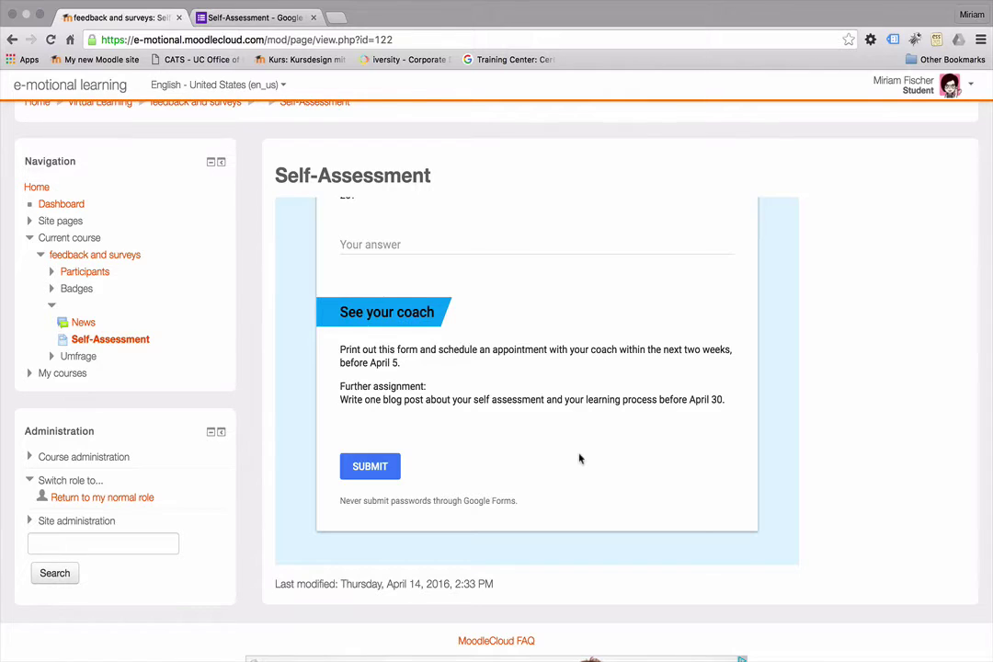
pyautogui.scroll(2, 643, 497)
pyautogui.scroll(5, 706, 470)
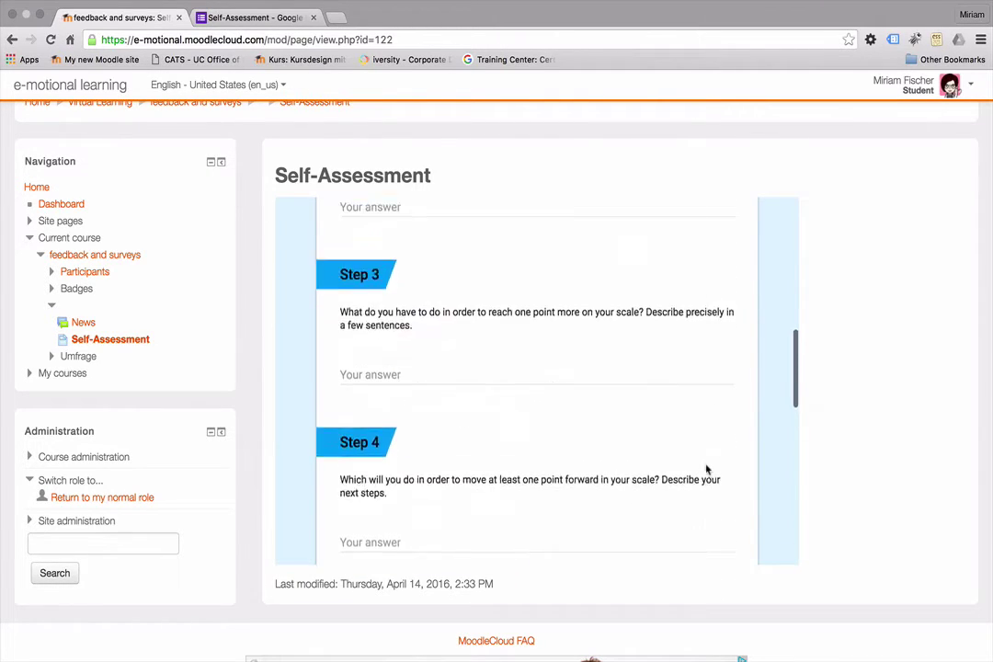
pyautogui.scroll(10, 707, 469)
pyautogui.scroll(3, 706, 469)
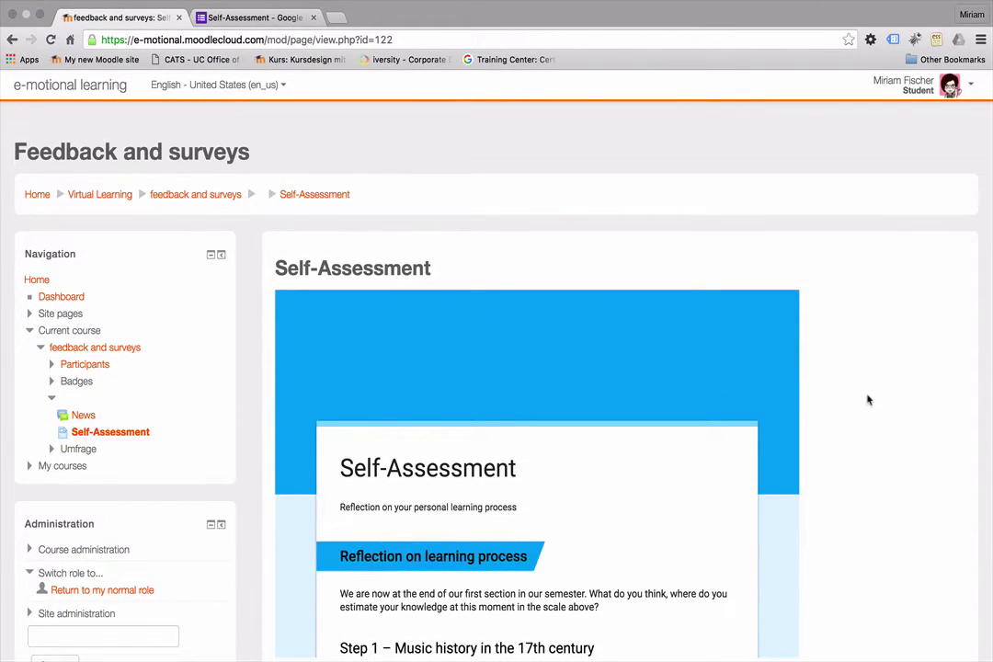